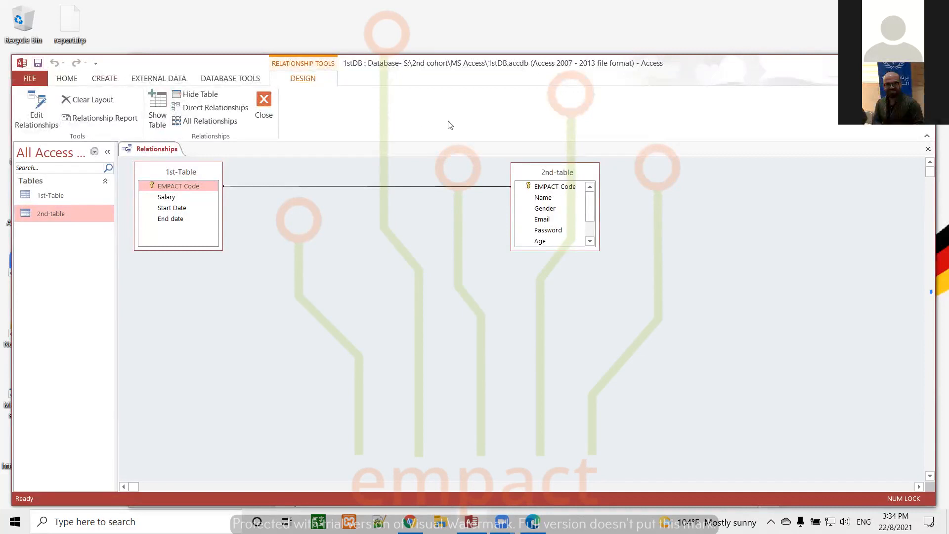
- Close the Relationships layout, open 1st-Table and expand the related details under its first record
left_click(929, 149)
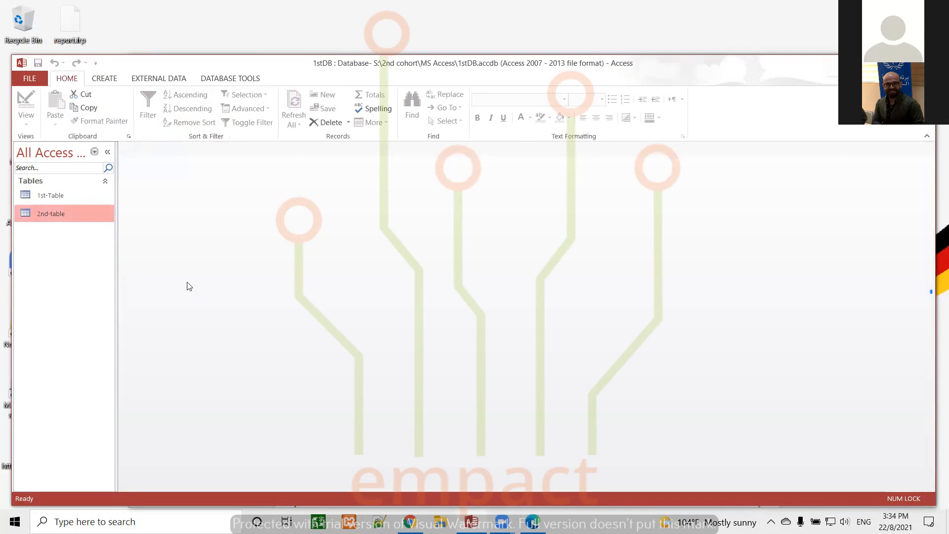
double_click(43, 197)
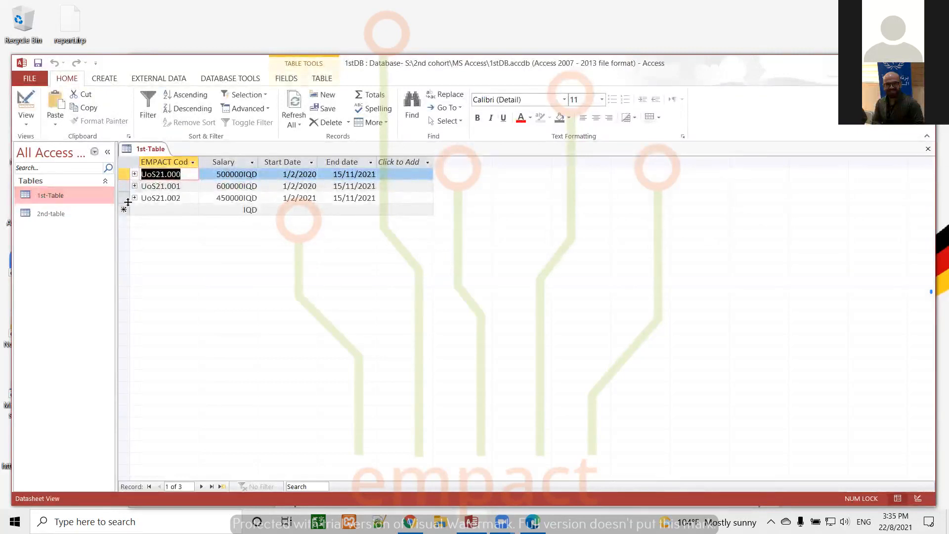
left_click(134, 174)
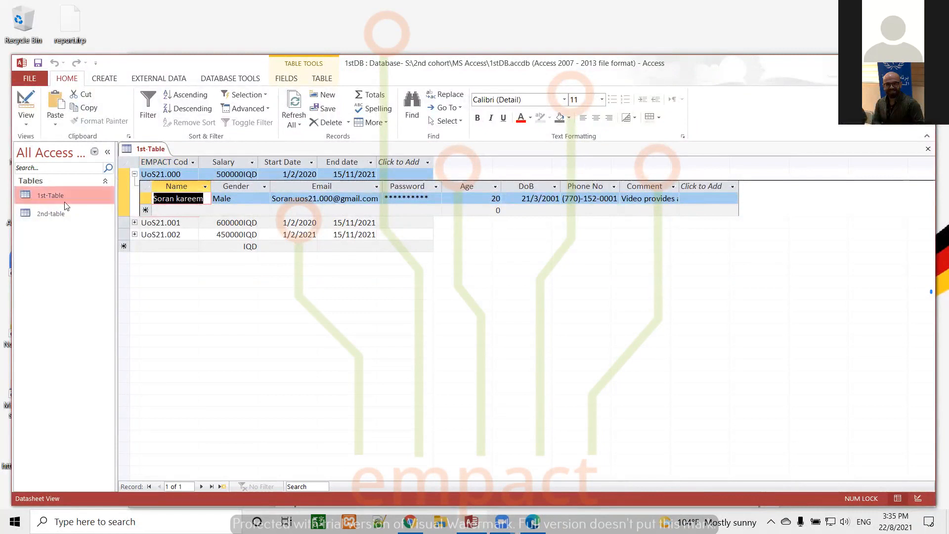
- Open 2nd-table and compare it with 1st-Table, expanding the third record's related details in 1st-Table
double_click(51, 214)
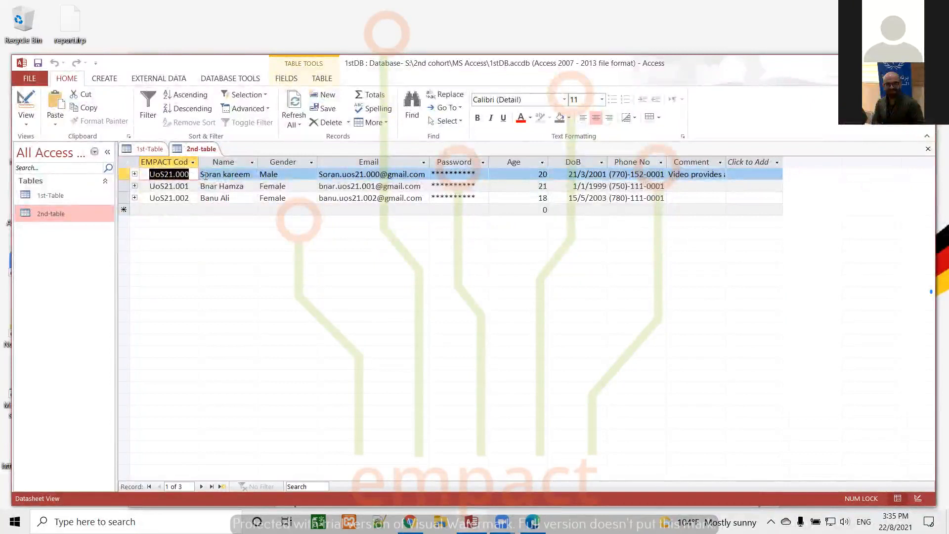
left_click(149, 148)
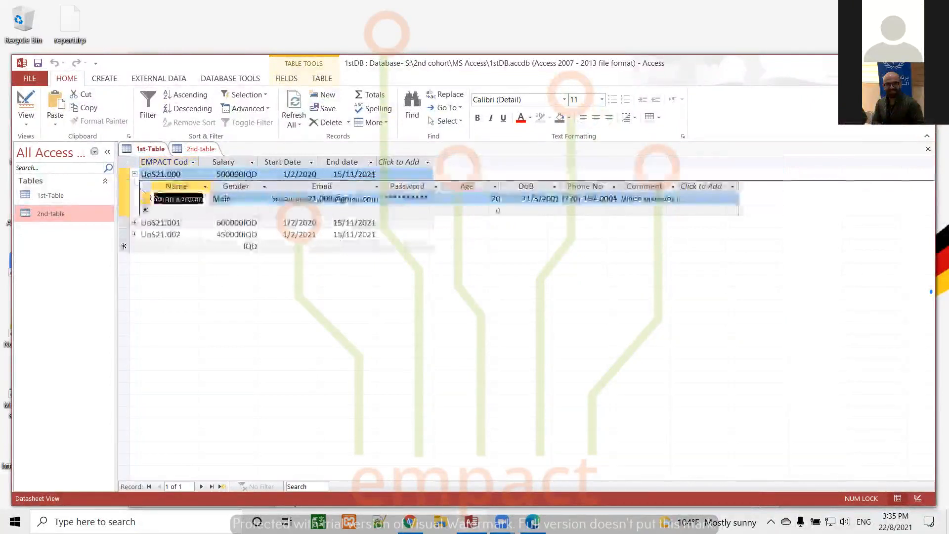
left_click(134, 235)
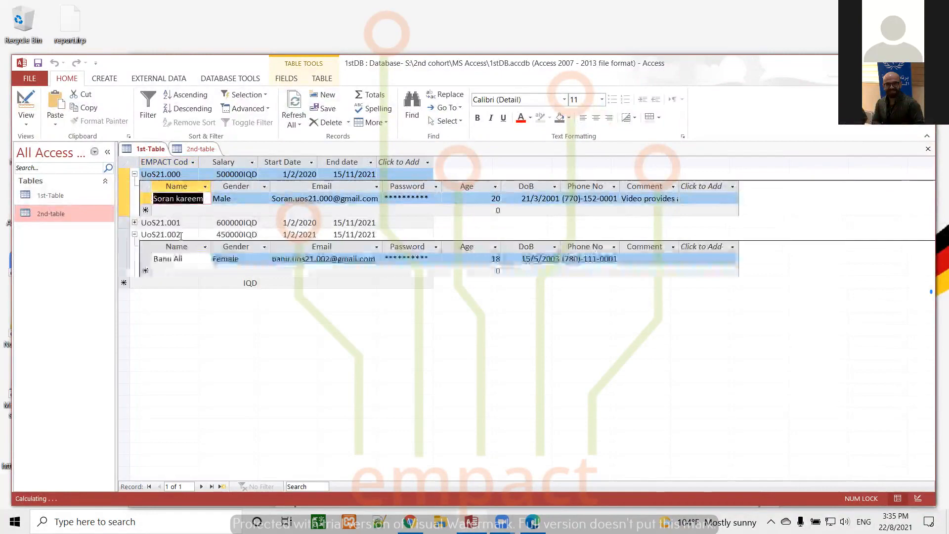
left_click(201, 149)
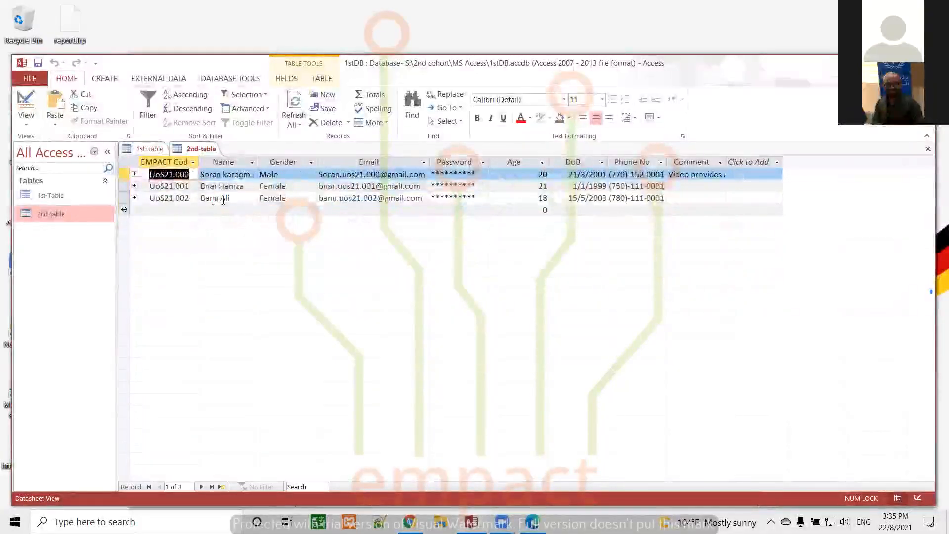
left_click(148, 150)
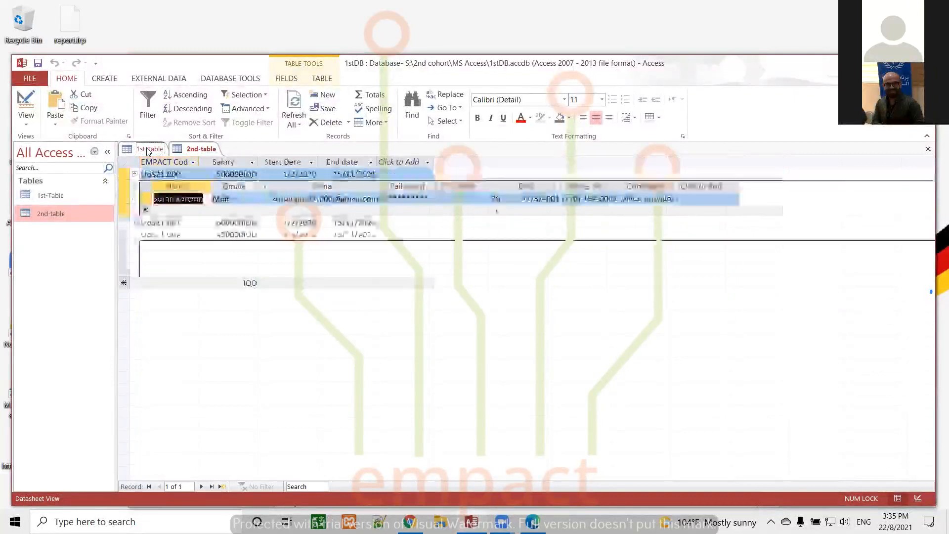
left_click(195, 150)
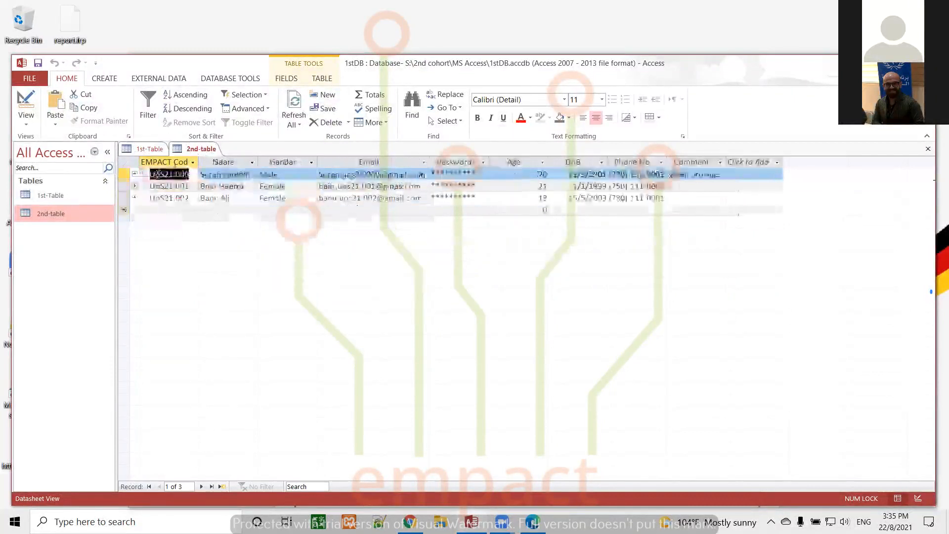
- Expand the first record's salary details in 2nd-table and collapse both expanded records in 1st-Table
left_click(135, 174)
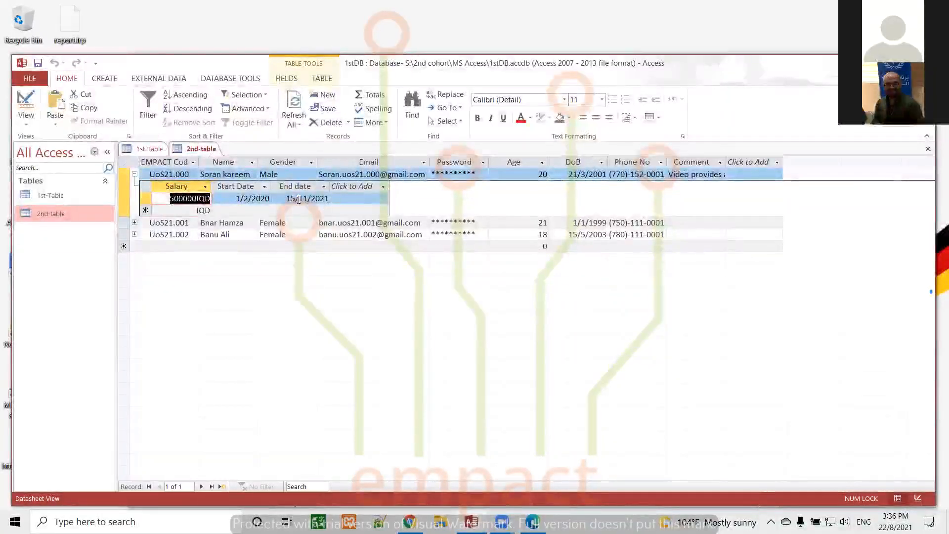
left_click(149, 149)
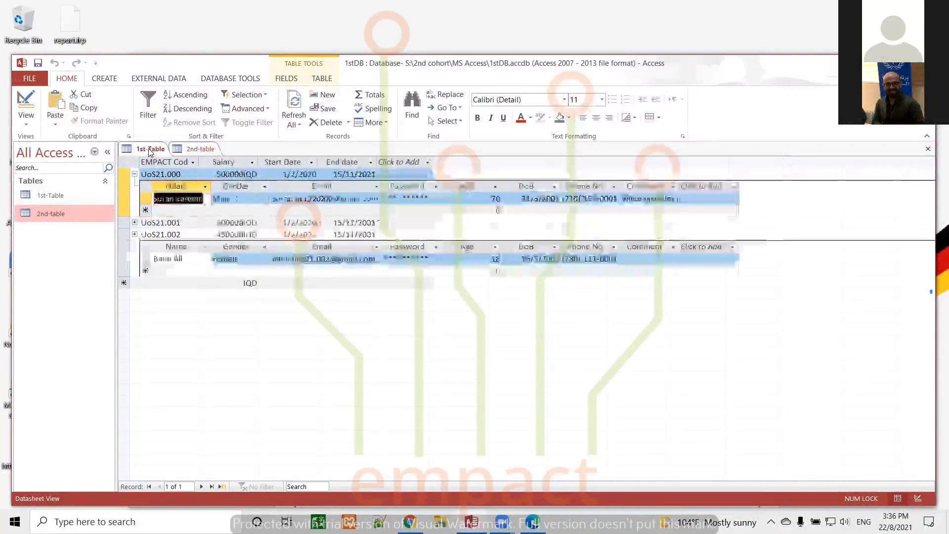
left_click(134, 174)
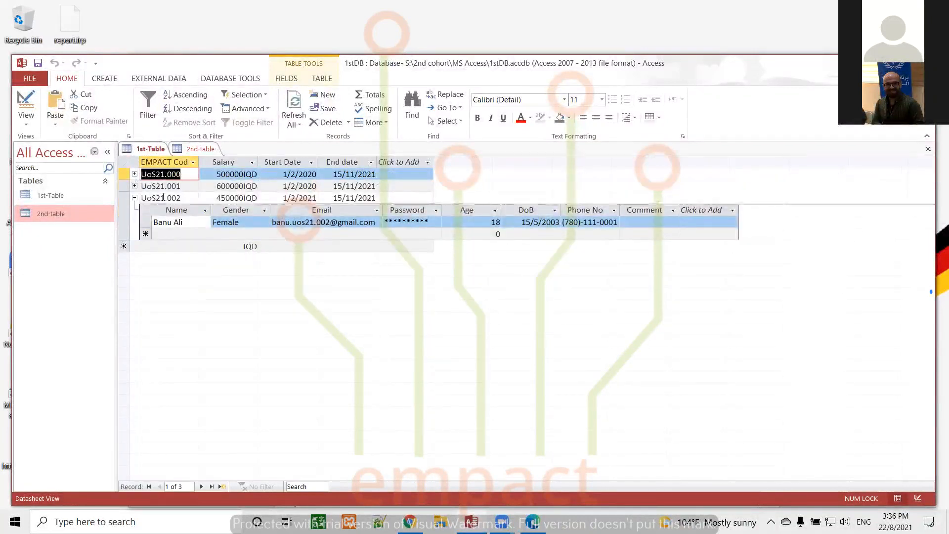
left_click(134, 198)
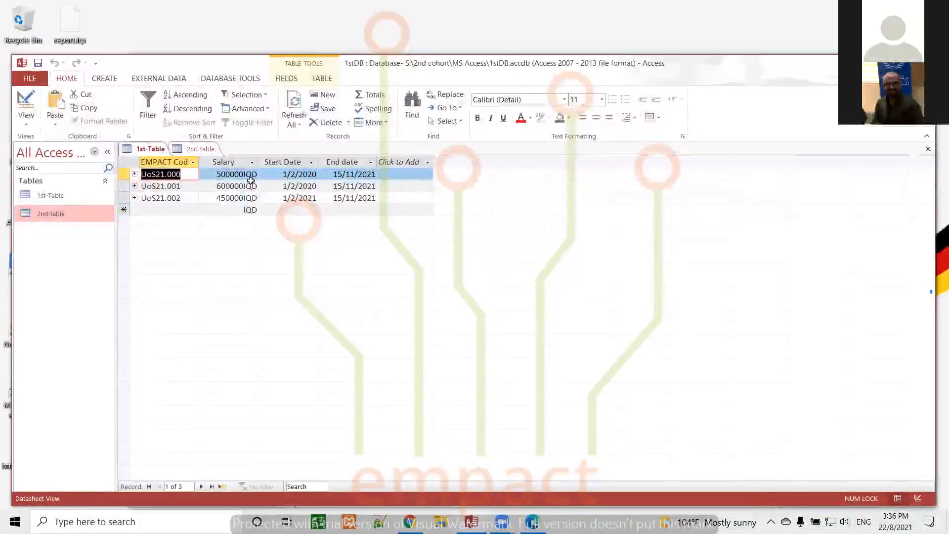
- Expand the related salary and date details of the second and third records in 2nd-table
left_click(189, 150)
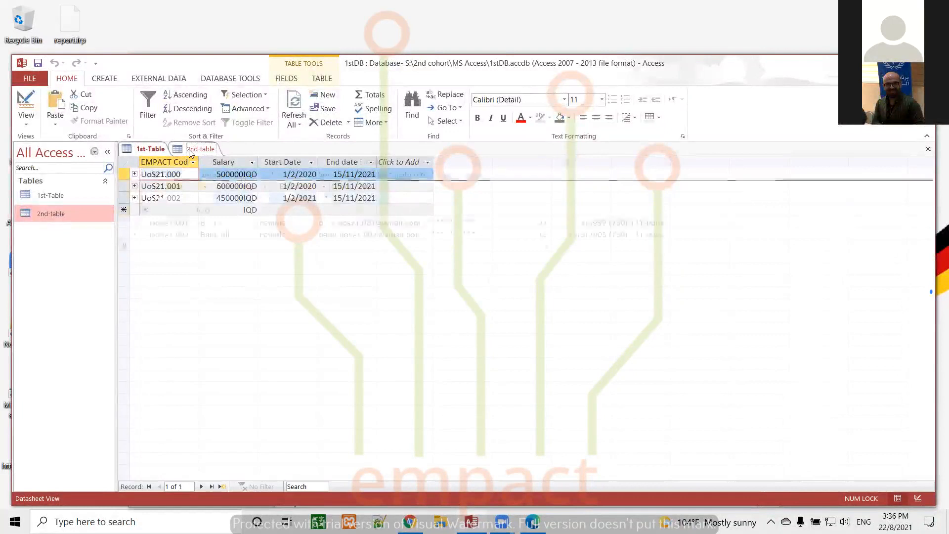
left_click(134, 222)
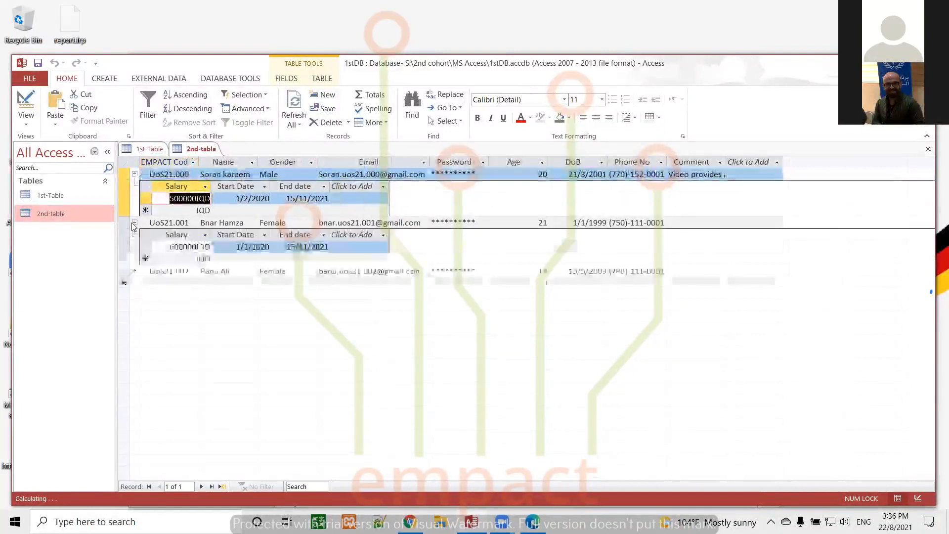
left_click(134, 270)
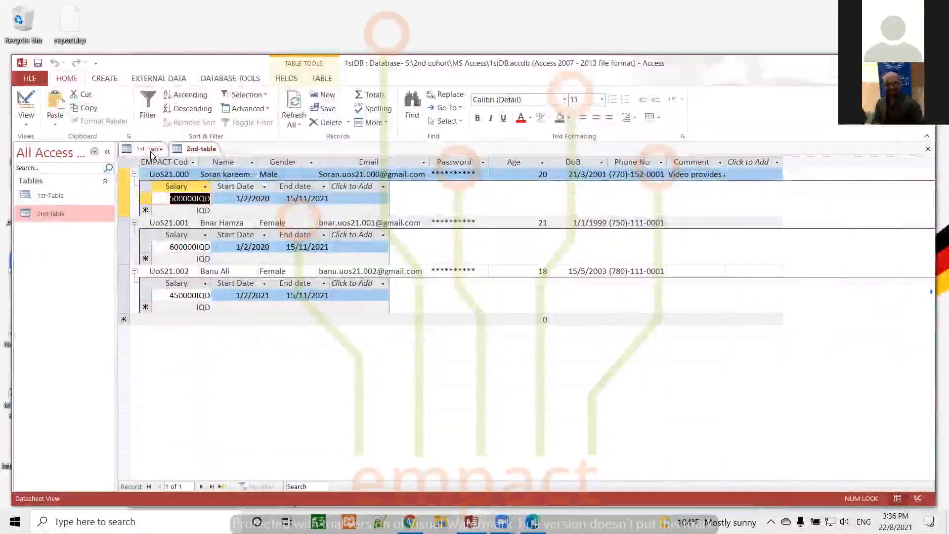
- Expand the related personal details under all three records in 1st-Table
left_click(153, 151)
left_click(134, 174)
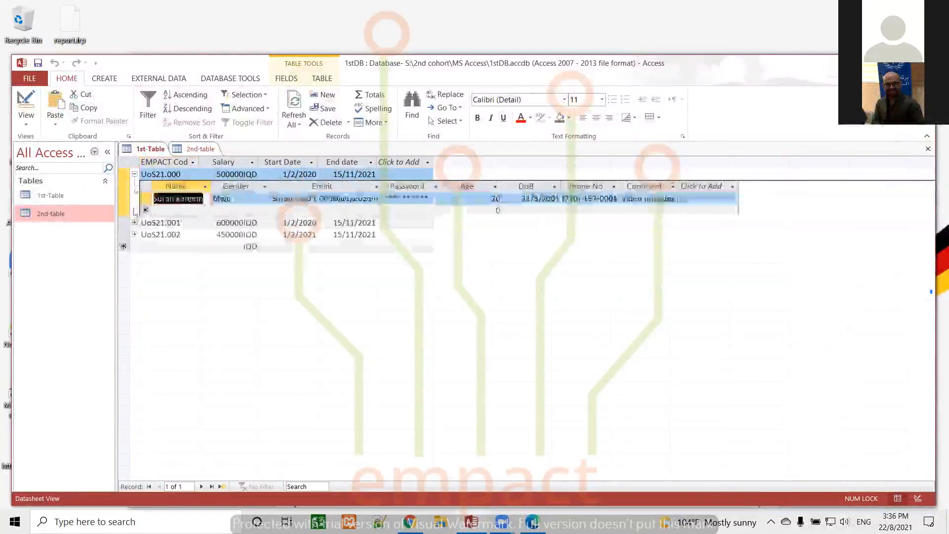
left_click(135, 223)
left_click(134, 271)
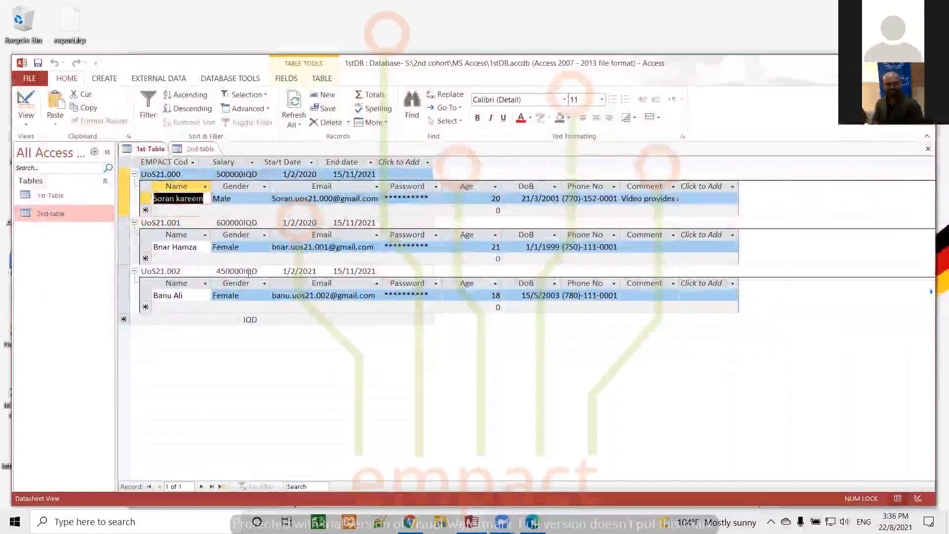
- Compare the expanded related records of 1st-Table and 2nd-table
left_click(201, 148)
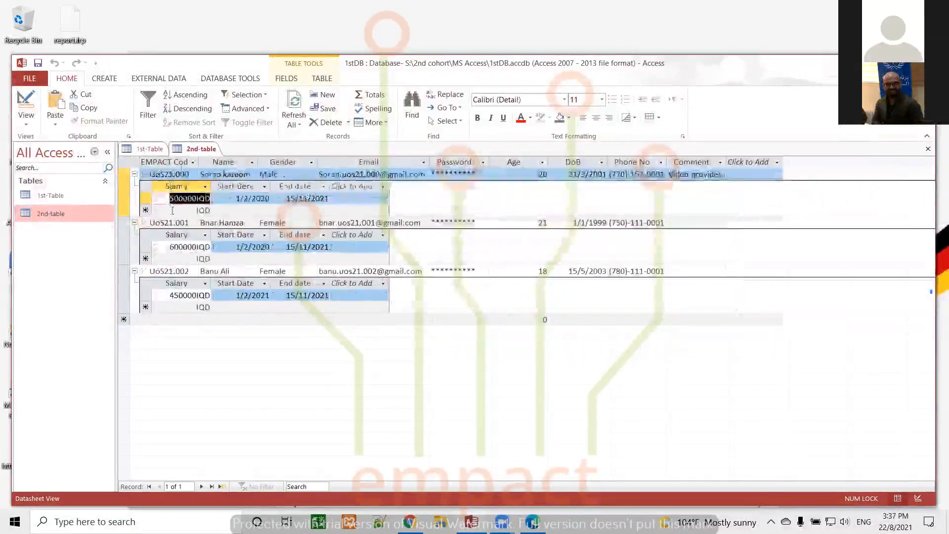
key("Delete")
left_click(140, 149)
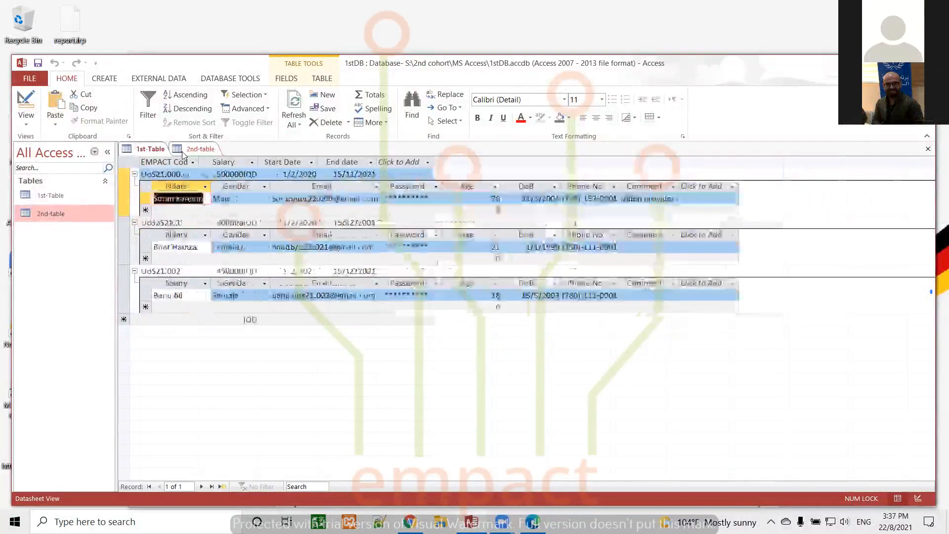
left_click(181, 155)
left_click(151, 151)
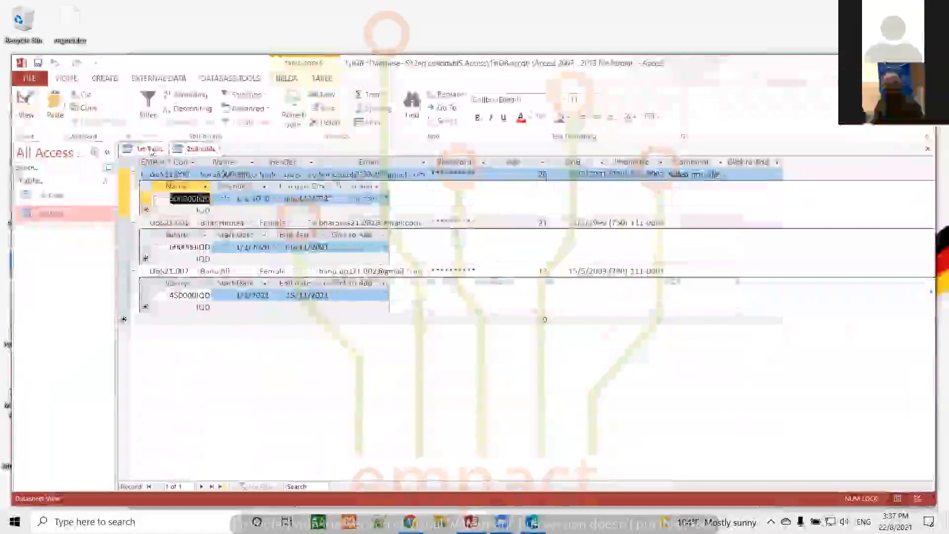
left_click(185, 150)
left_click(188, 150)
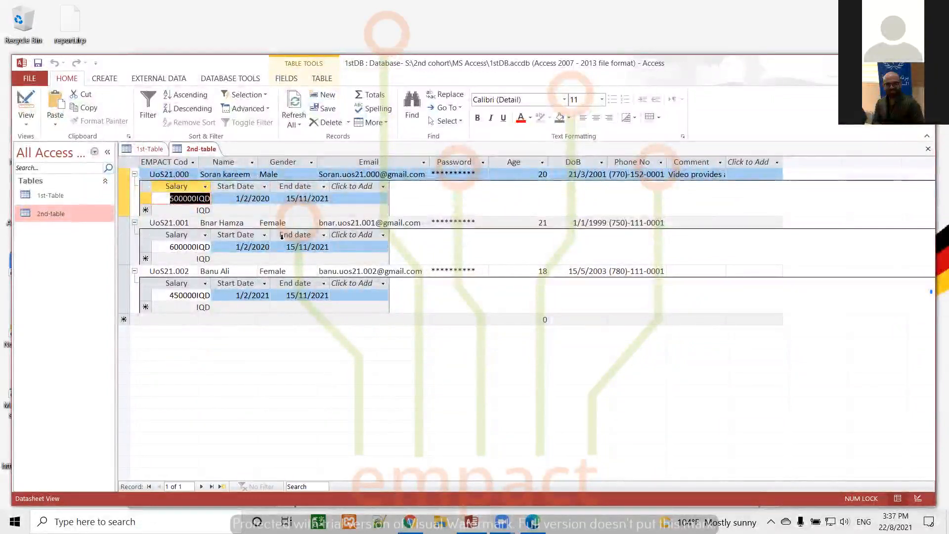
- Close both tables and open the Relationships layout without adding any further tables
left_click(928, 149)
left_click(928, 149)
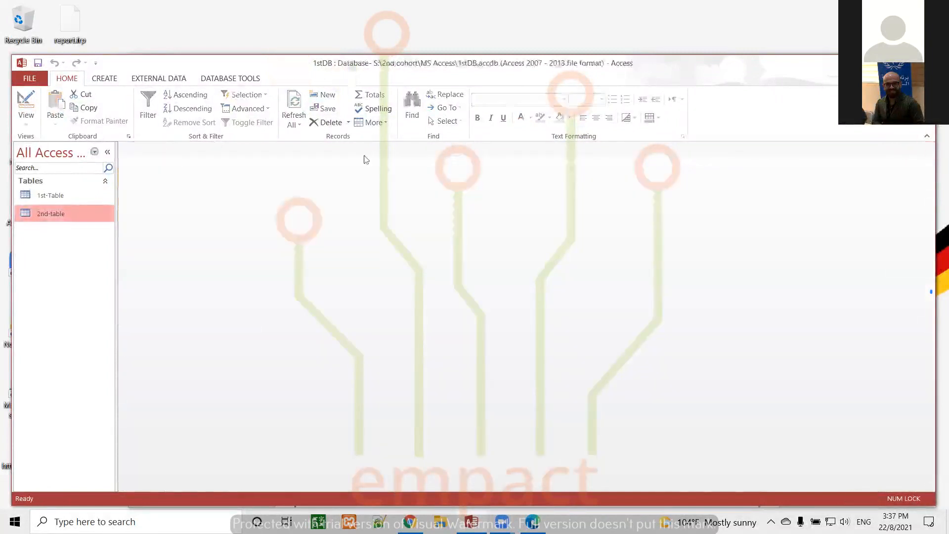
left_click(230, 78)
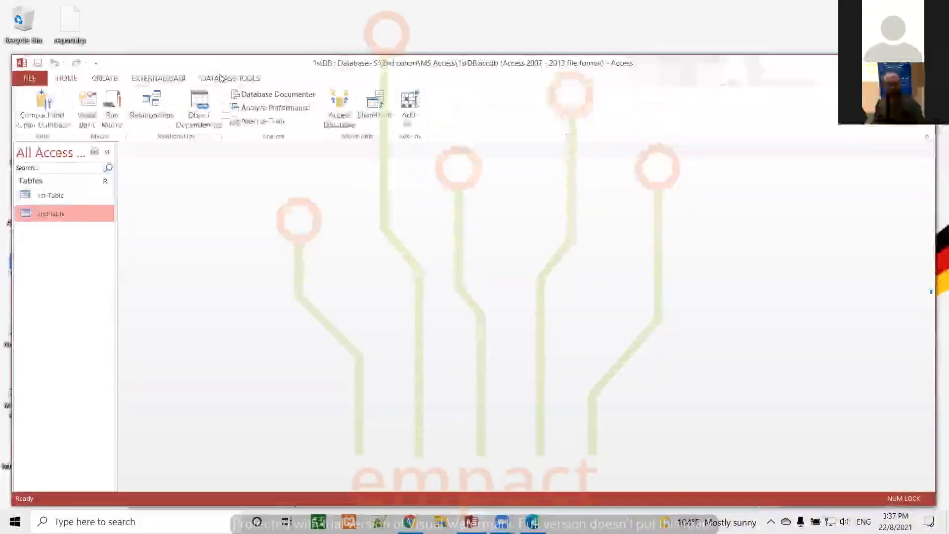
left_click(139, 100)
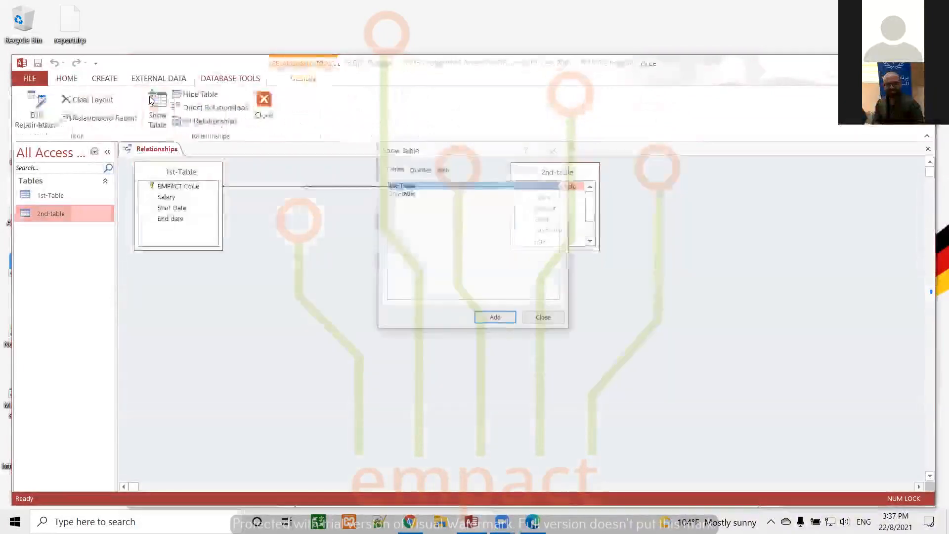
left_click(554, 150)
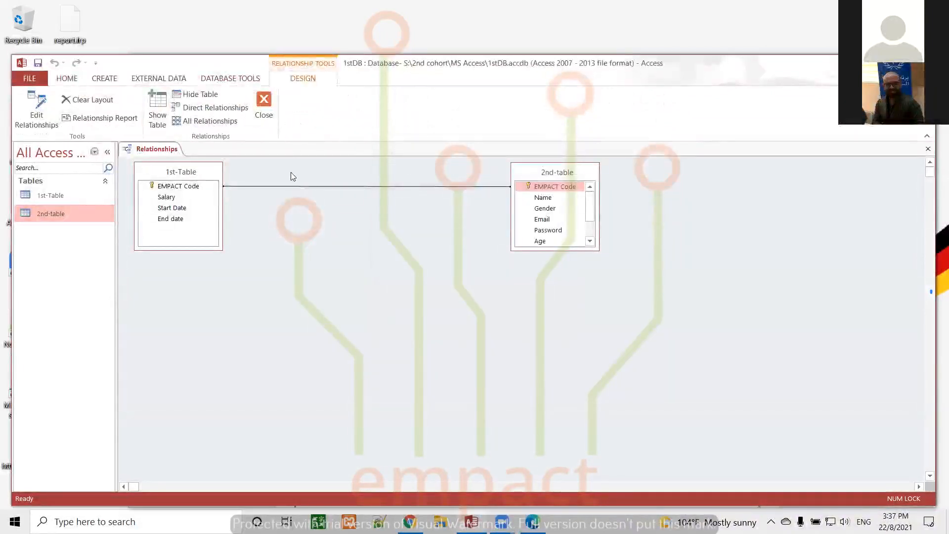
- Close the Relationships layout and open it again
left_click(270, 114)
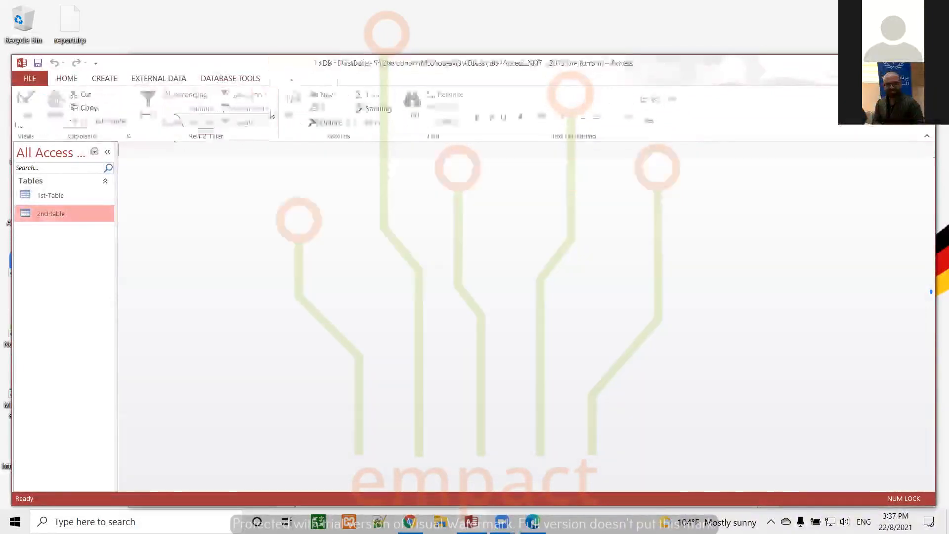
left_click(230, 78)
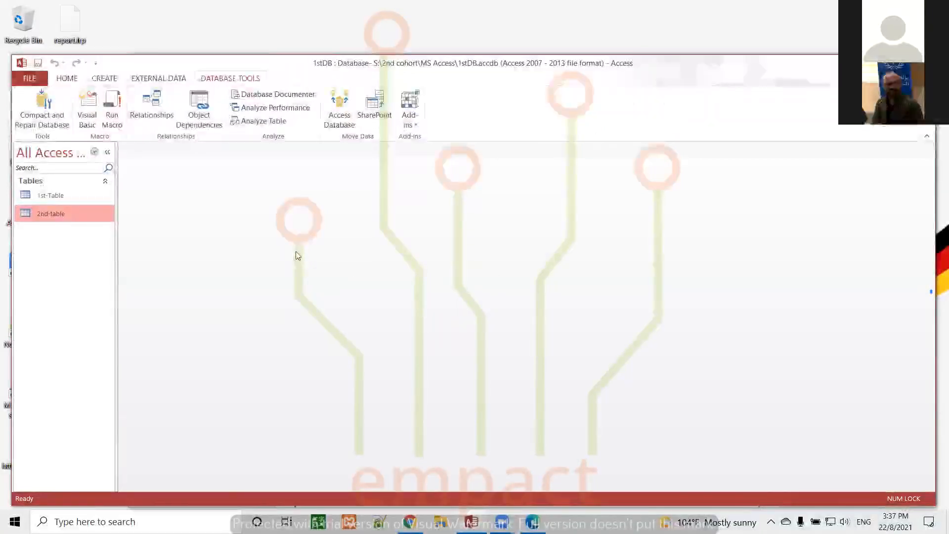
left_click(72, 79)
left_click(235, 78)
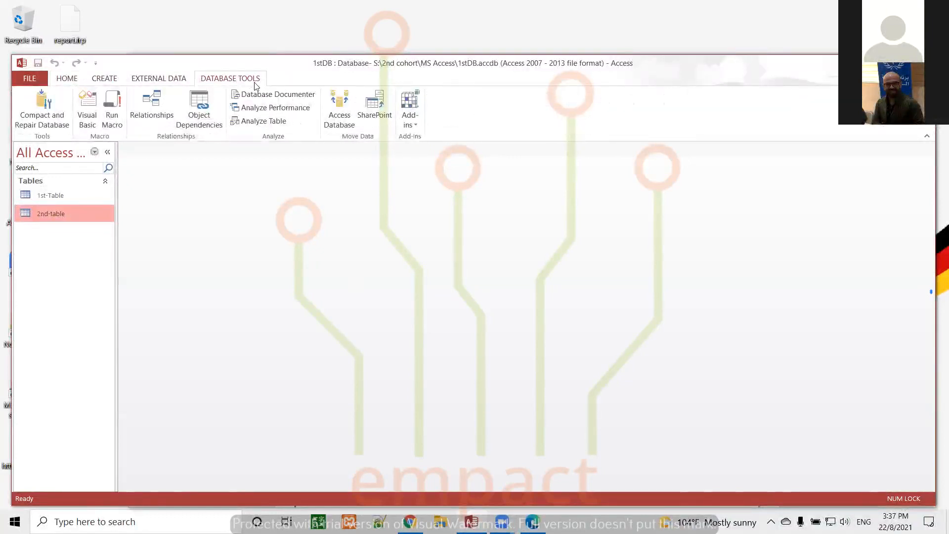
left_click(155, 101)
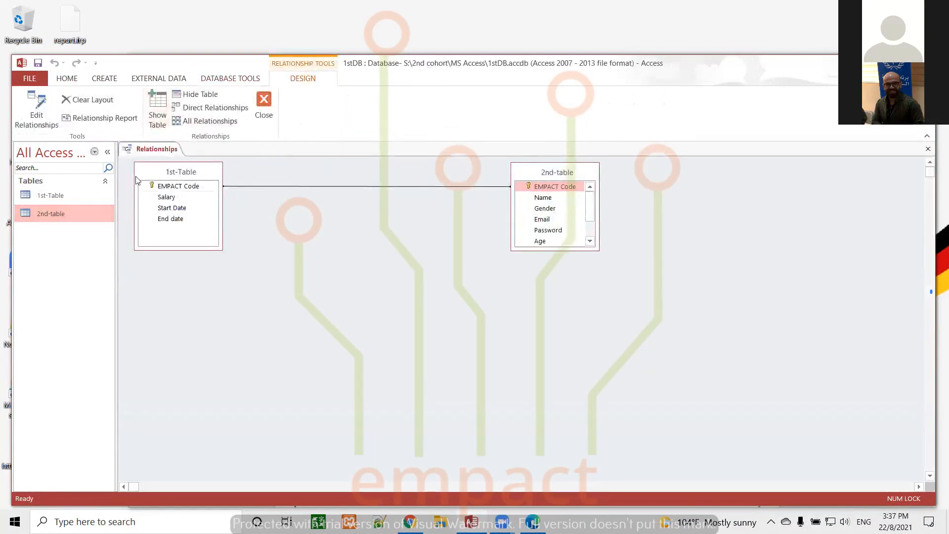
- Move the 1st-Table and 2nd-table boxes closer together so their EMPACT Code fields line up horizontally
left_click_drag(171, 171, 234, 175)
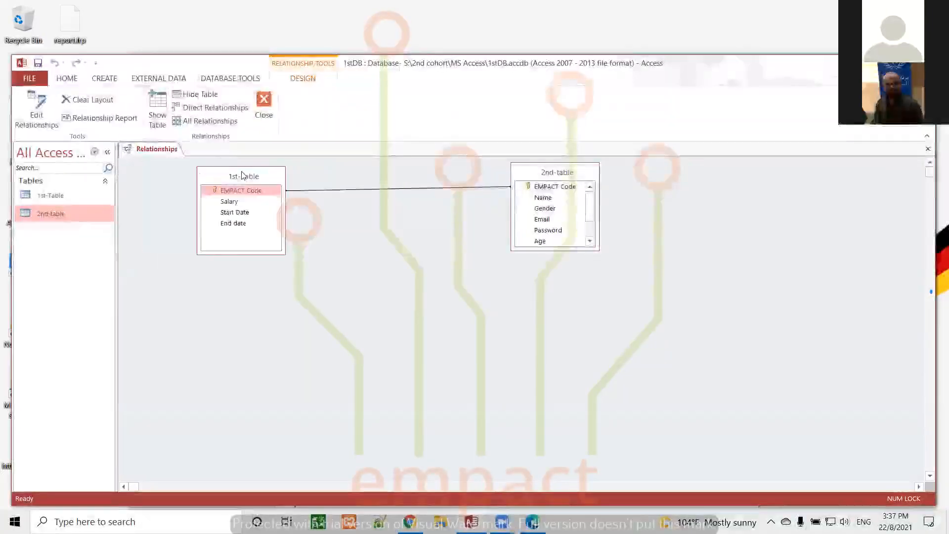
left_click(546, 177)
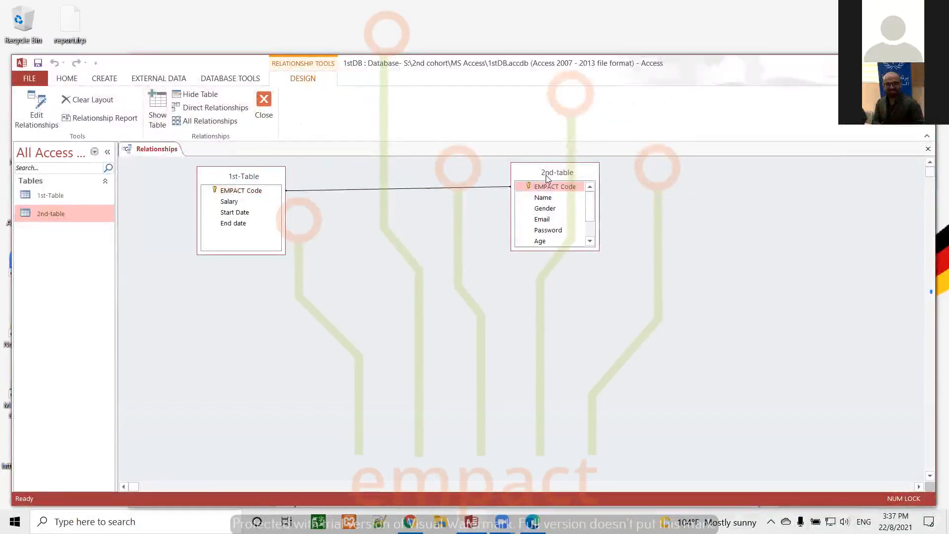
left_click_drag(546, 178, 540, 181)
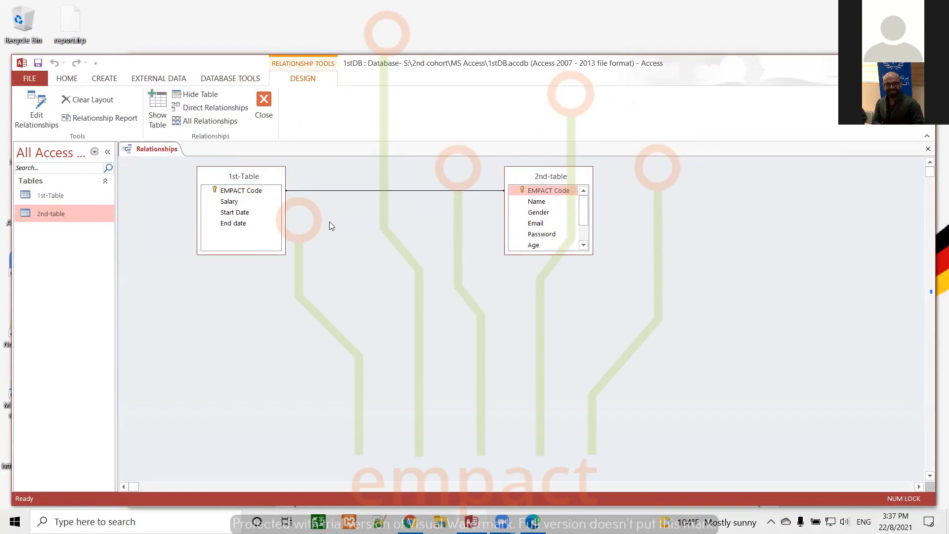
- Delete the relationship linking the EMPACT Code fields of 1st-Table and 2nd-table permanently from the database
left_click(360, 191)
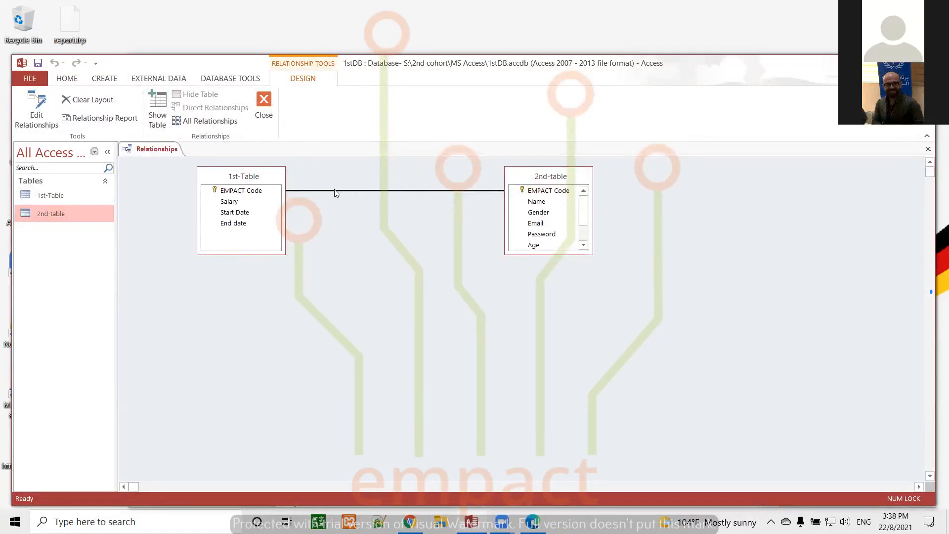
right_click(374, 192)
left_click(401, 216)
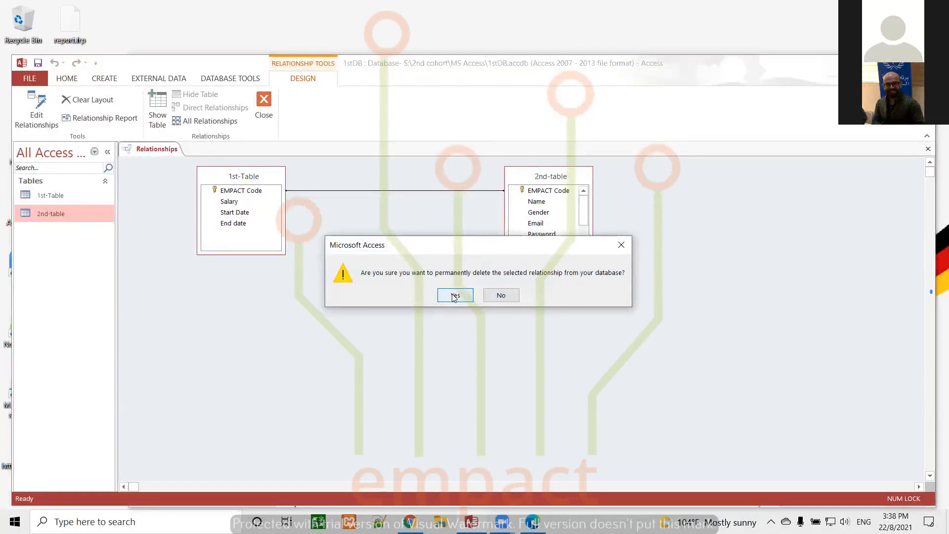
left_click(454, 296)
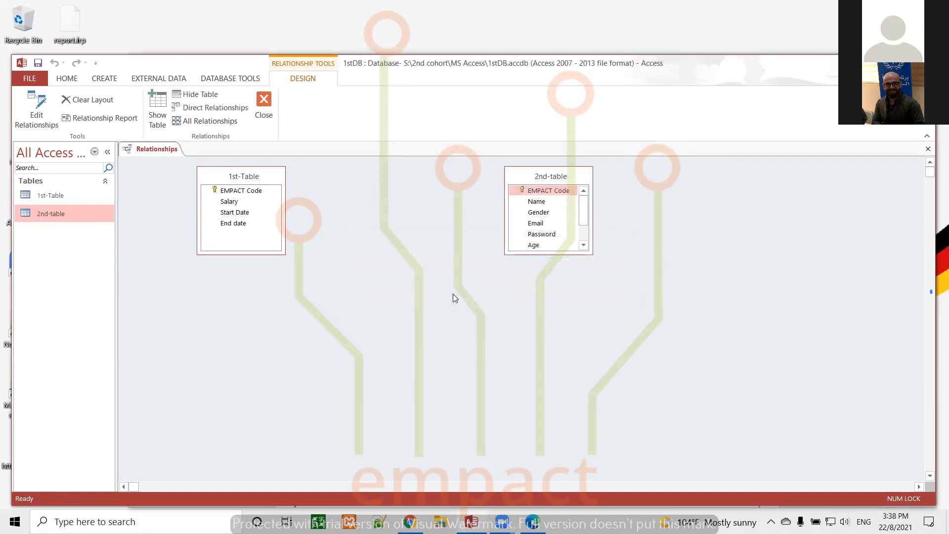
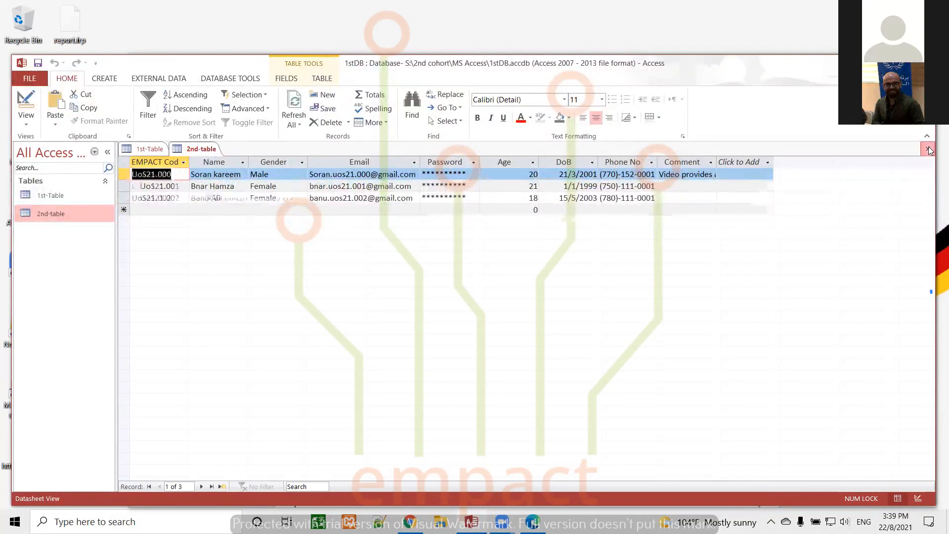
- Close the open tables and place 1st-Table and 2nd-table side by side in the reopened Relationships layout
left_click(930, 150)
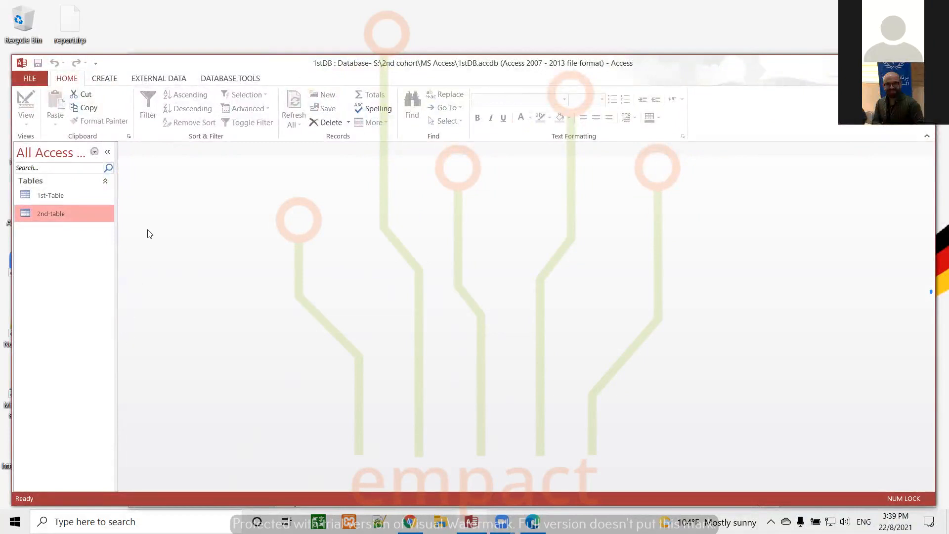
left_click(238, 79)
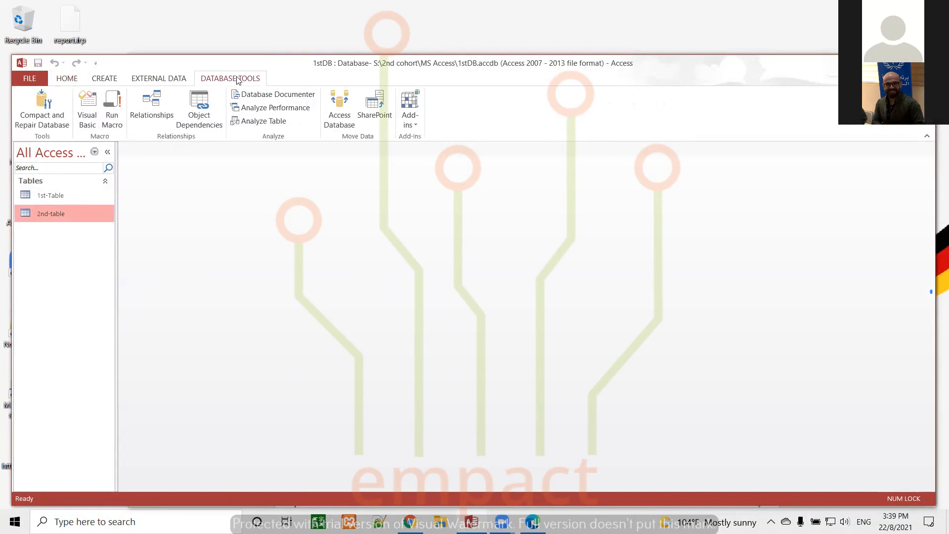
left_click(149, 102)
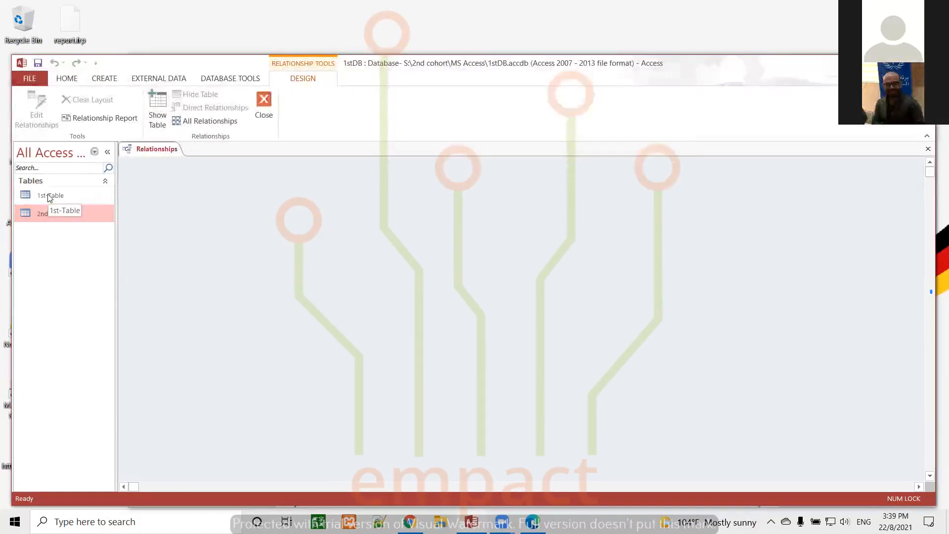
left_click_drag(48, 194, 183, 185)
left_click_drag(57, 214, 408, 186)
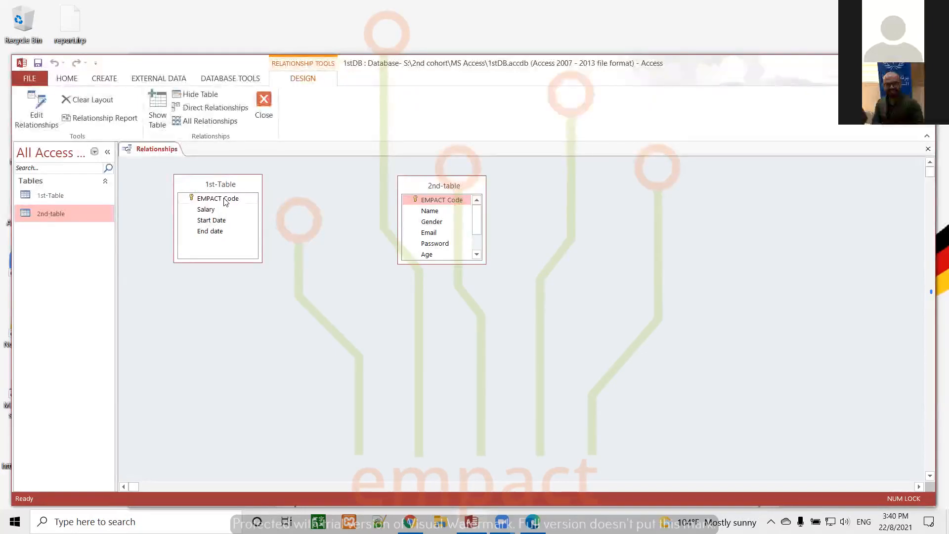
- Lengthen both table boxes so all fields fit, and shift the 1st-Table box slightly towards 2nd-table
left_click_drag(221, 262, 220, 389)
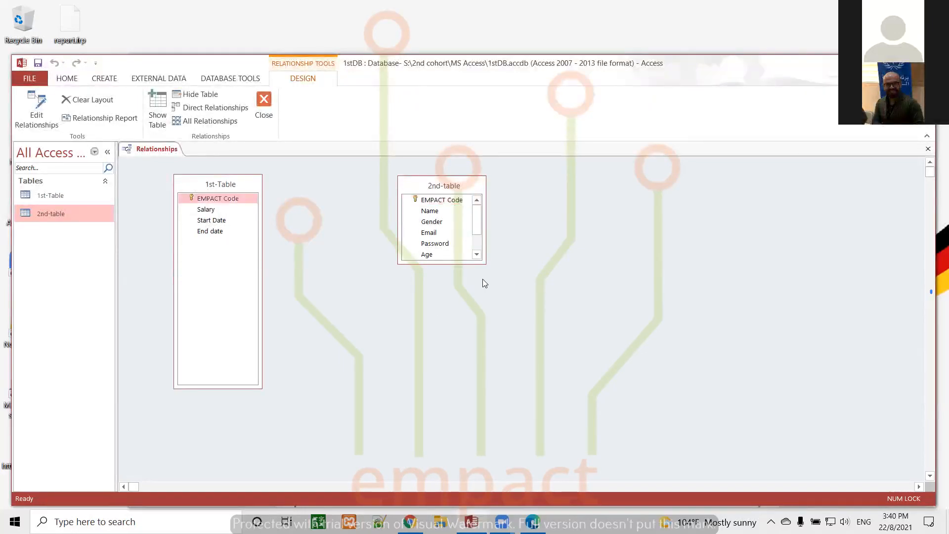
left_click_drag(455, 262, 456, 415)
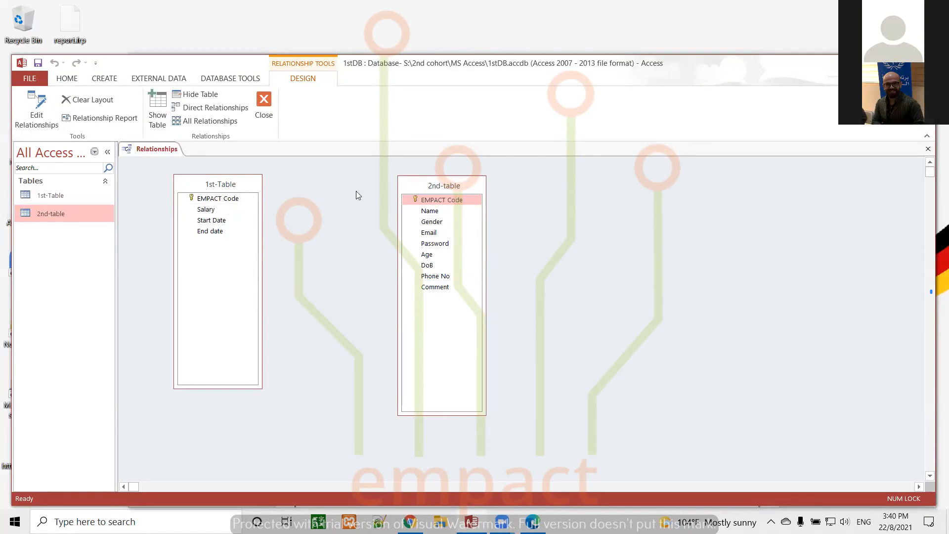
left_click(240, 198)
left_click_drag(240, 193, 247, 195)
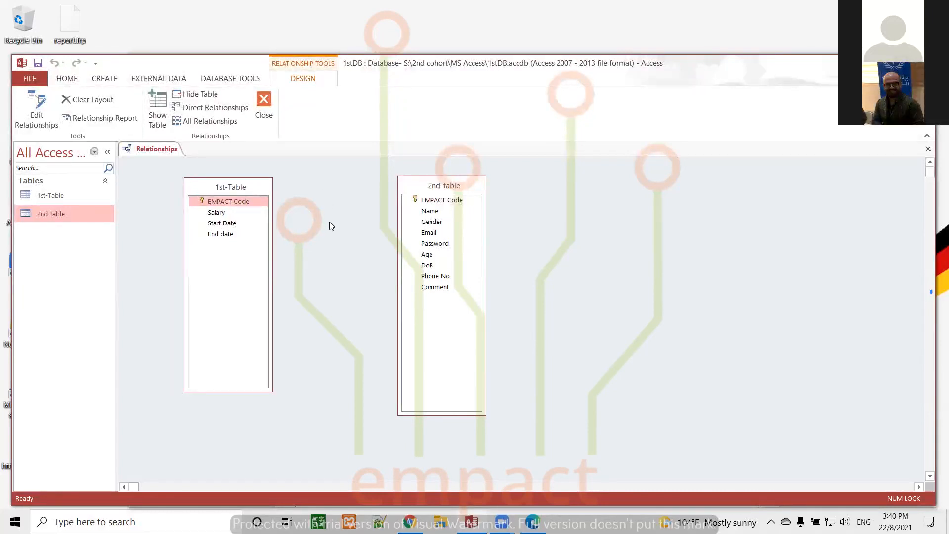
- Create a one-to-one relationship from EMPACT Code in 2nd-table to EMPACT Code in 1st-Table, without enforcing referential integrity
left_click_drag(452, 200, 359, 195)
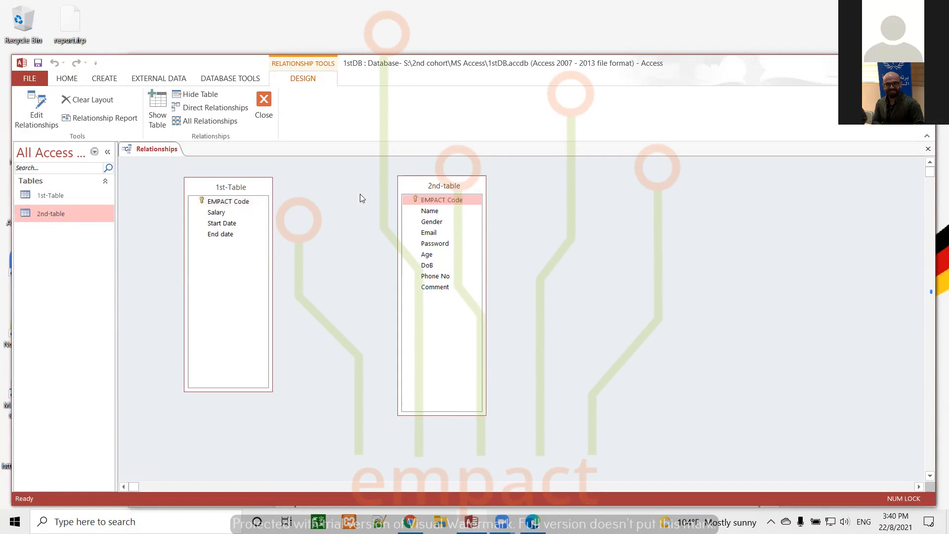
mouse_move(247, 202)
left_mouse_down()
mouse_move(437, 204)
mouse_move(262, 203)
left_mouse_up()
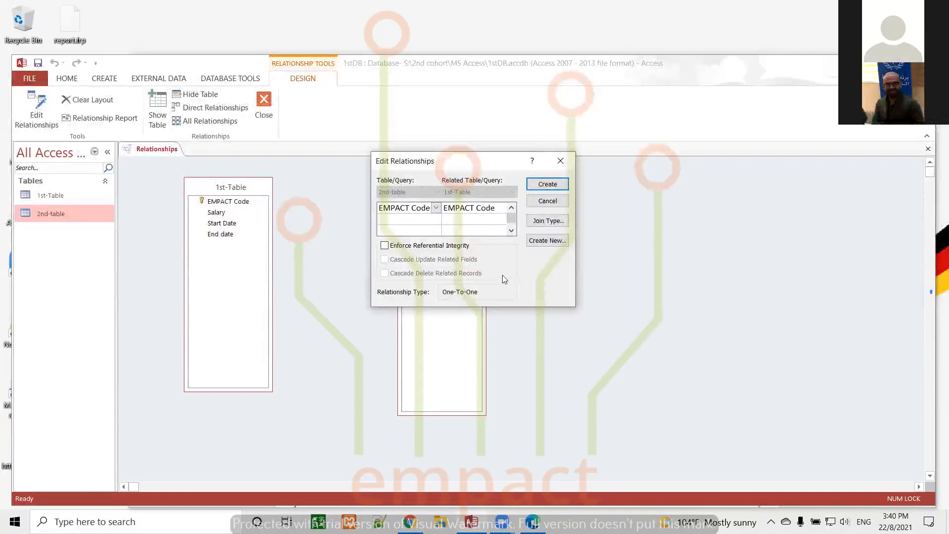
left_click(547, 184)
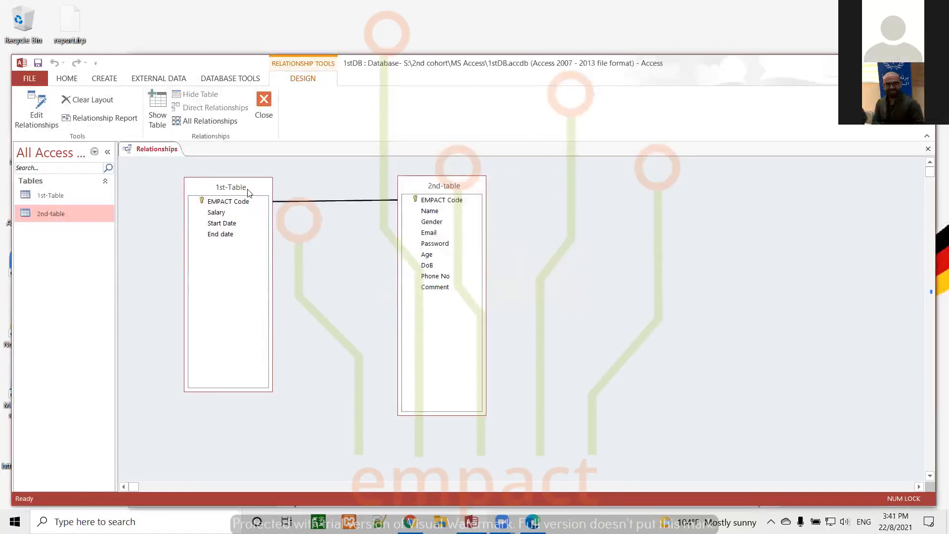
- Move the 1st-Table and 2nd-table boxes farther apart with their EMPACT Code fields level, and close the Relationships layout
left_click(232, 191)
left_click_drag(232, 190, 174, 186)
left_click_drag(464, 189, 594, 181)
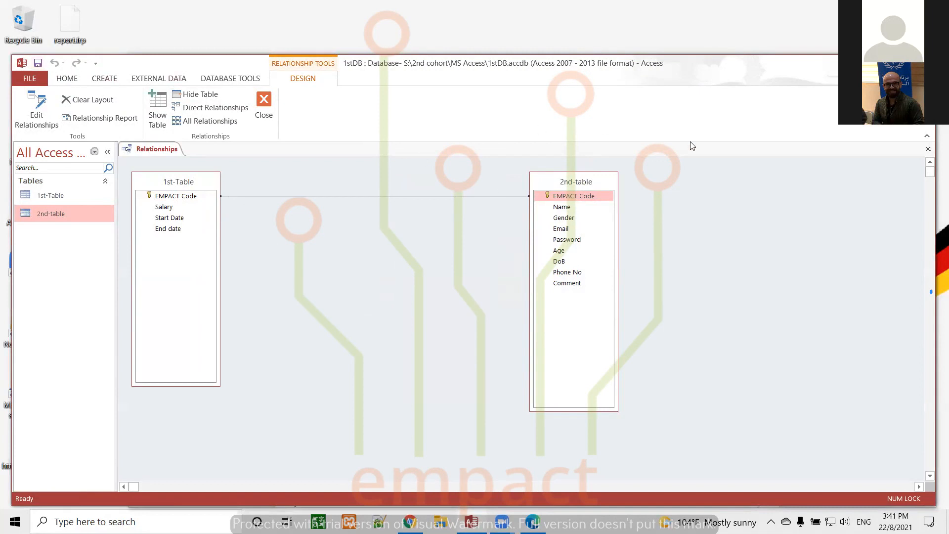
left_click(927, 150)
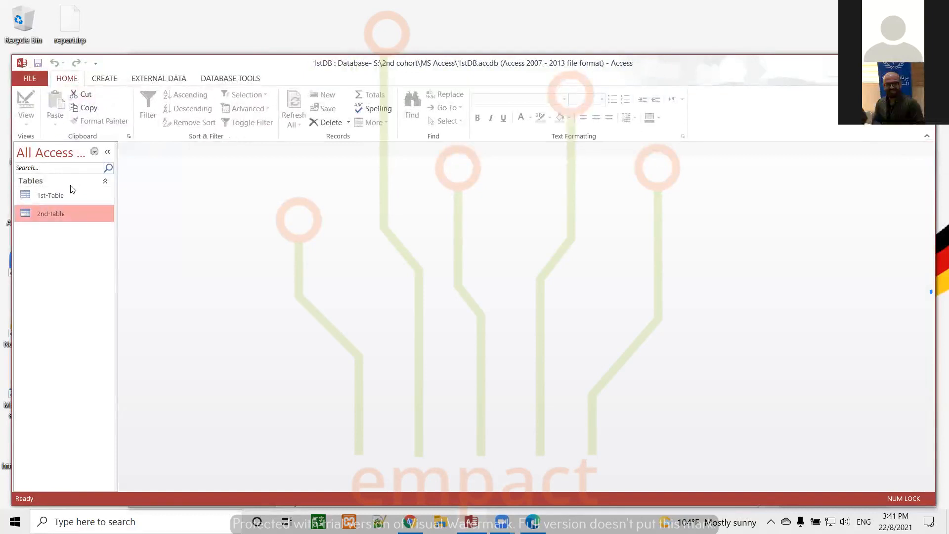
- Open 1st-Table and expand the related 2nd-table details under UoS21.000, UoS21.001 and UoS21.002
double_click(57, 198)
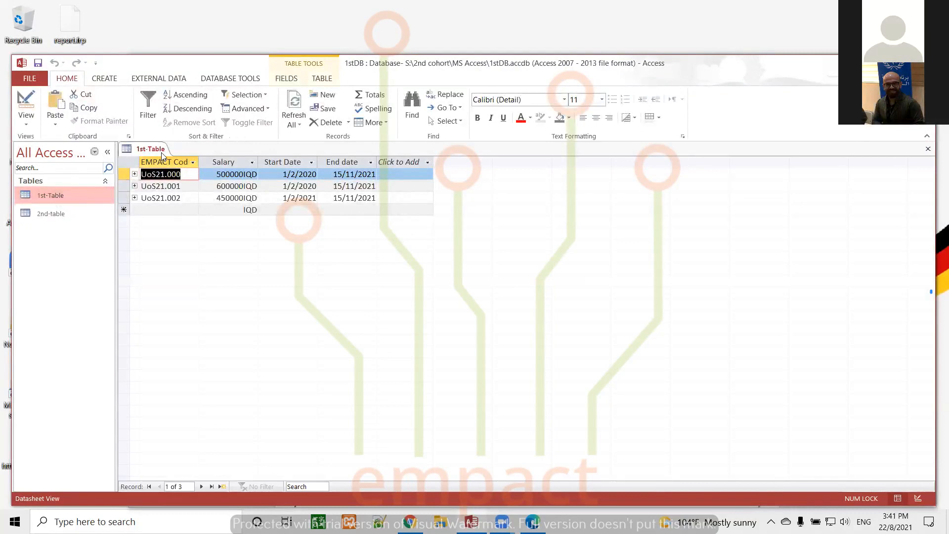
left_click(134, 174)
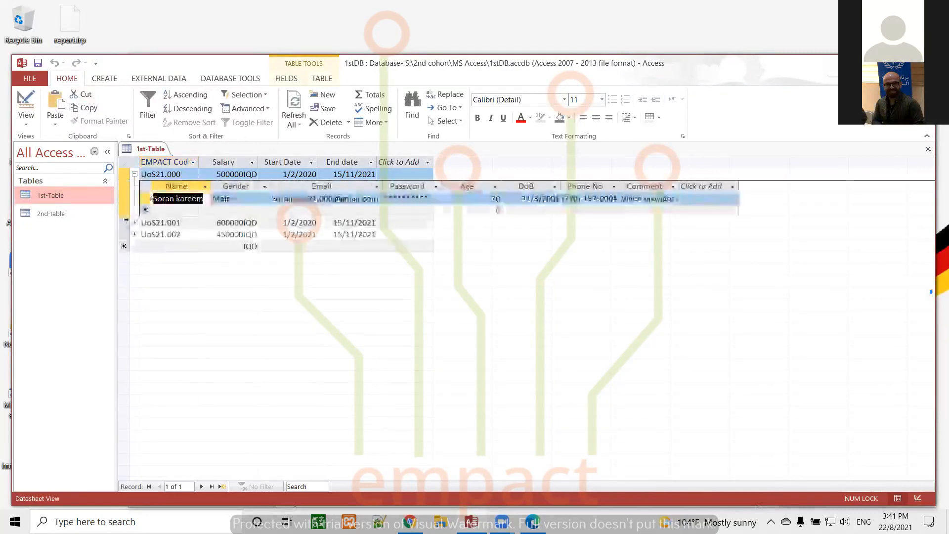
left_click(135, 222)
left_click(135, 271)
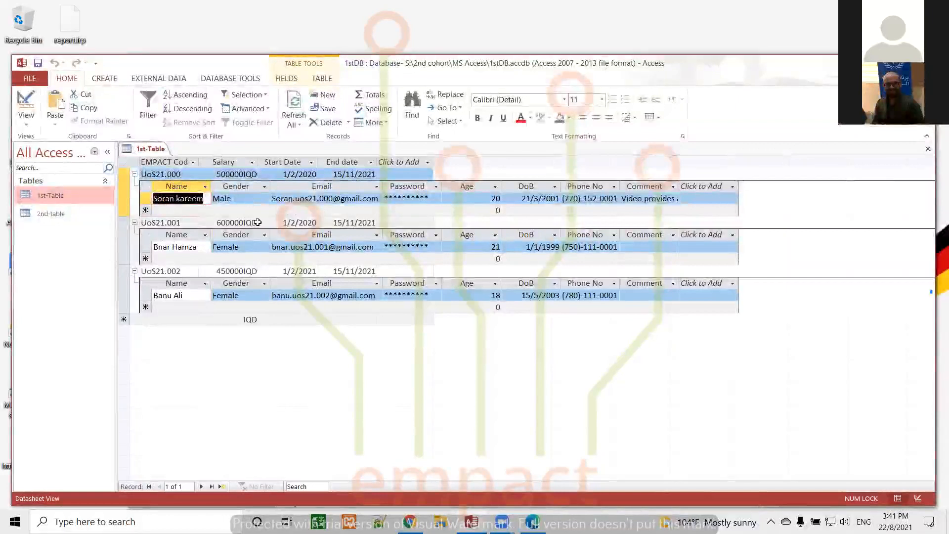
- Open 2nd-table and expand the related salary and date records under all three EMPACT Codes
left_click(47, 213)
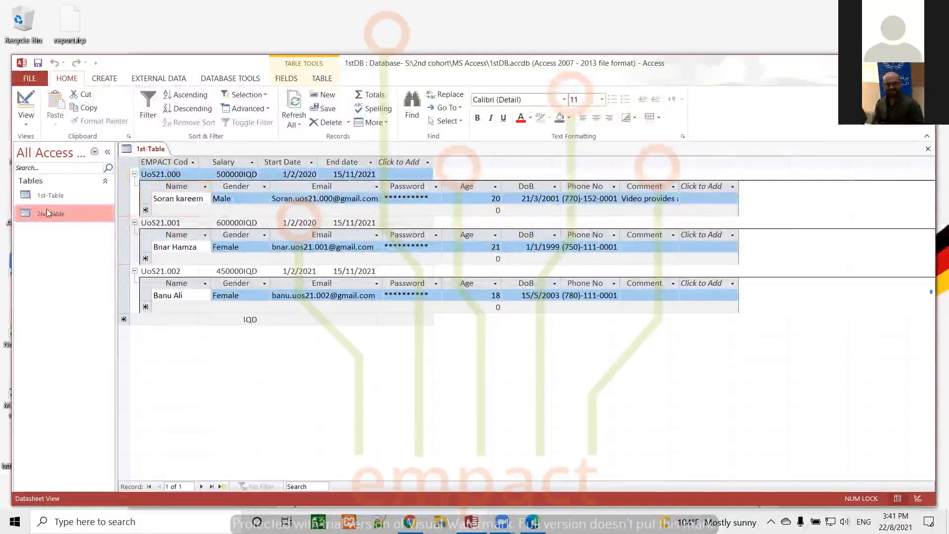
double_click(47, 213)
left_click(135, 174)
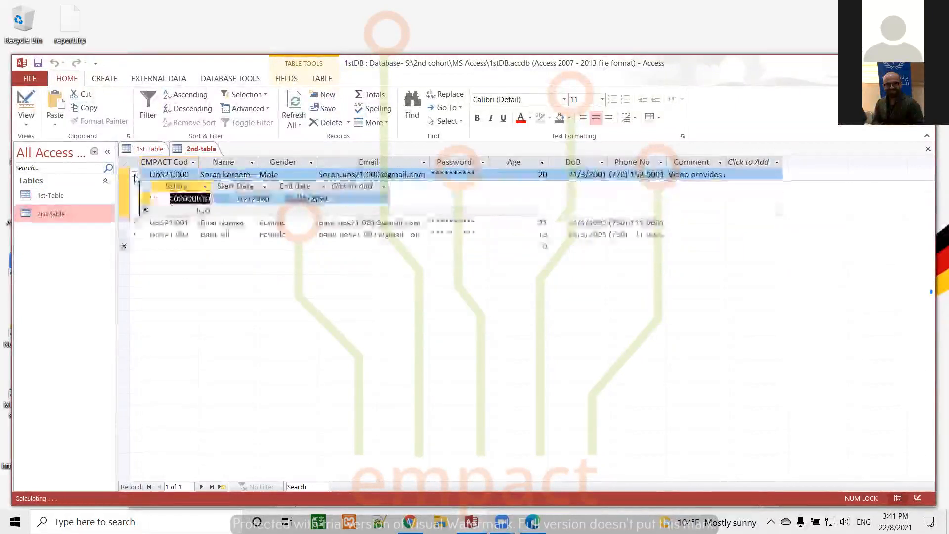
left_click(134, 222)
left_click(135, 271)
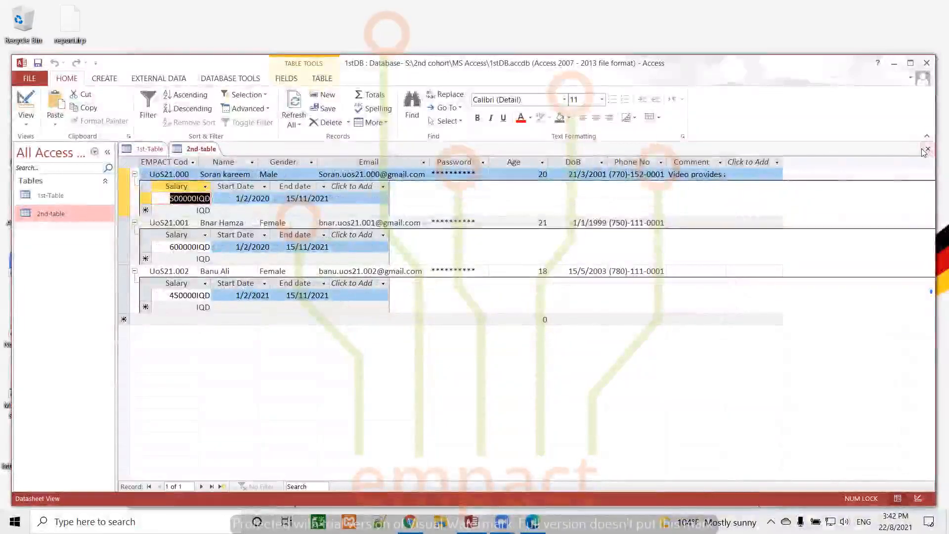
- Close 2nd-table and 1st-Table, and switch to the ICT-Expert.pdf document in the Edge browser
left_click(925, 150)
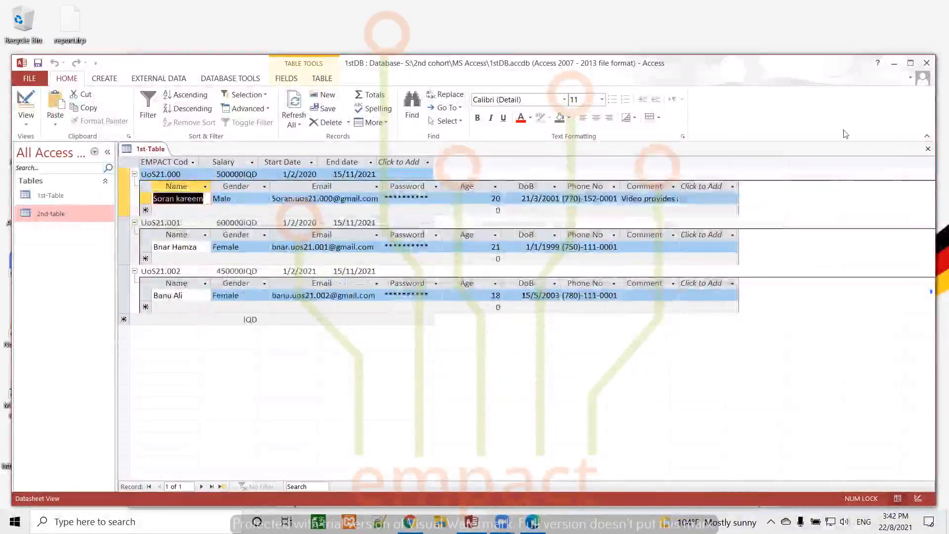
left_click(928, 149)
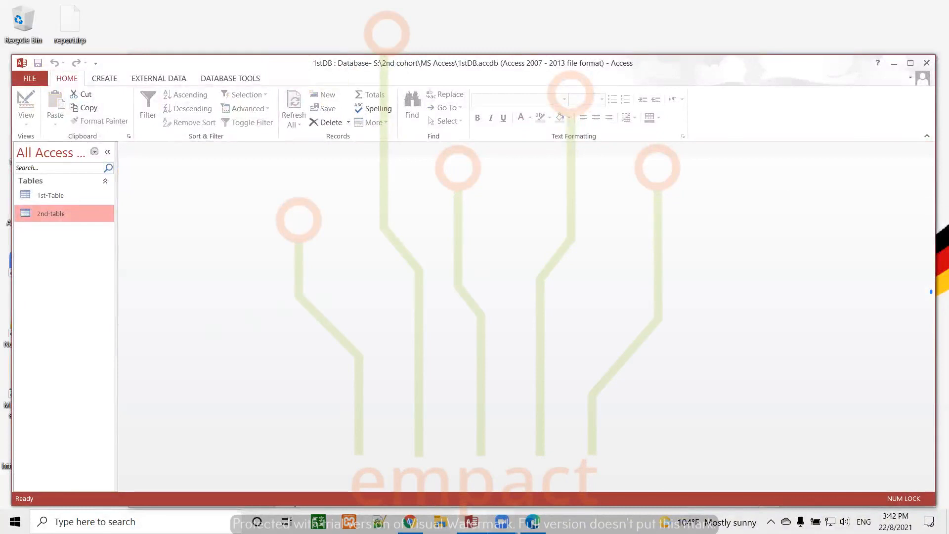
left_click(533, 522)
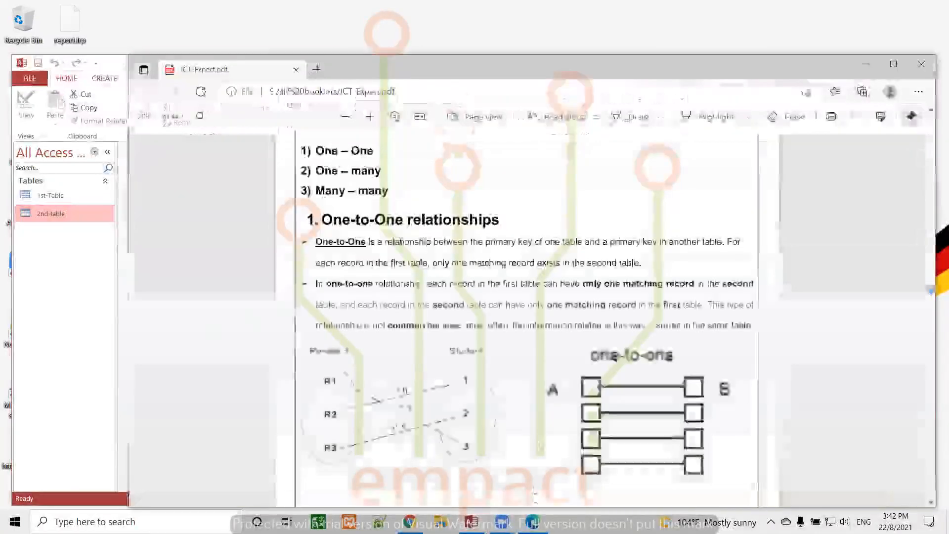